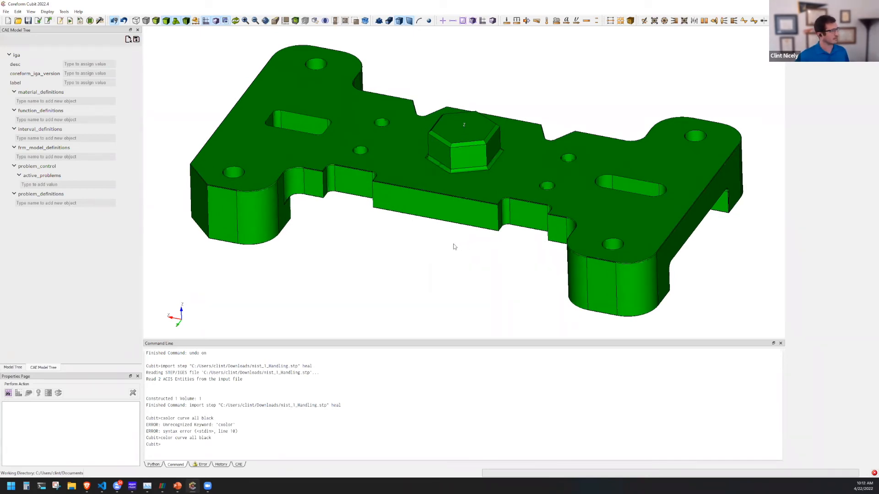
# Examine the imported NIST part's plate edges, fillets, slots and hexagonal boss from several angles.
pyautogui.moveTo(467, 245); pyautogui.dragTo(459, 243)
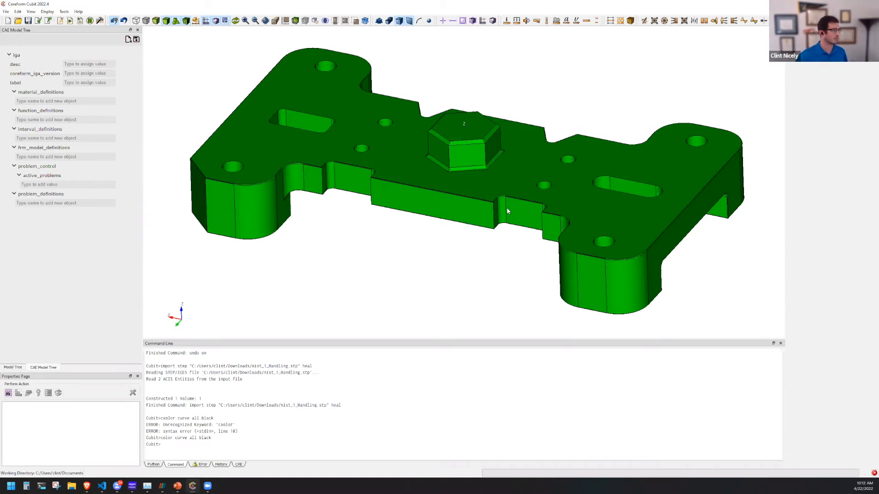
pyautogui.scroll(4, 504, 210)
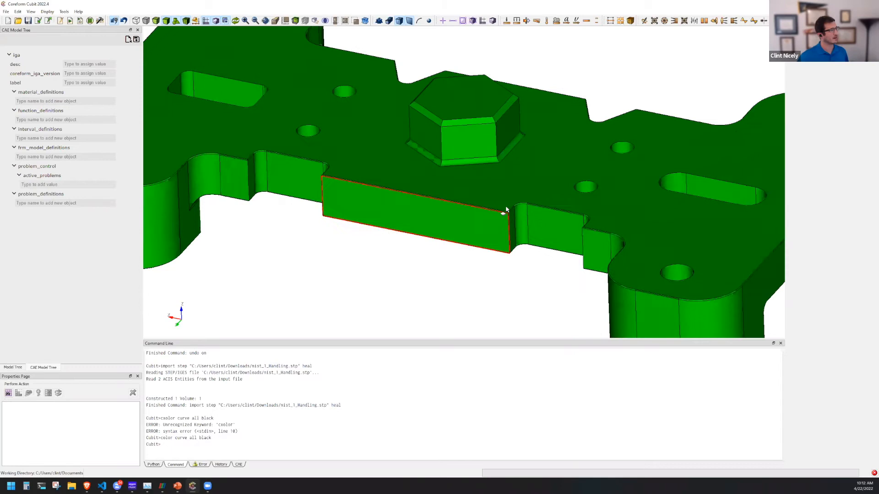
pyautogui.scroll(4, 526, 220)
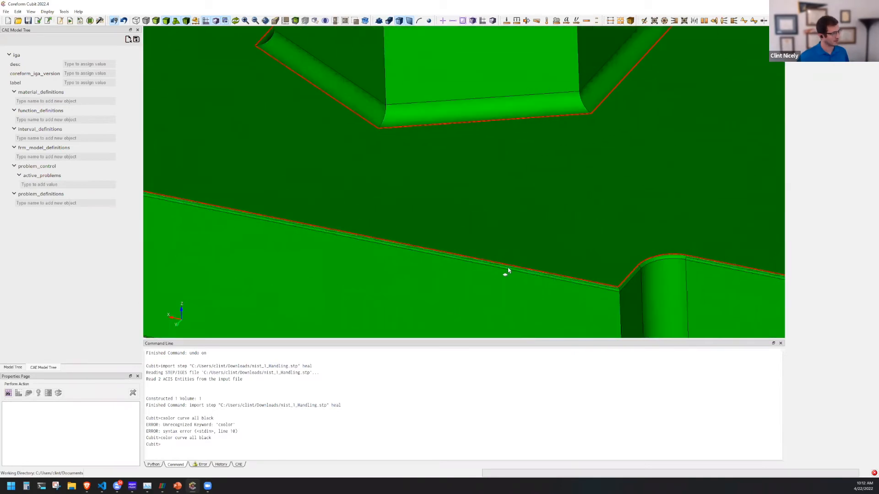
pyautogui.scroll(-8, 508, 271)
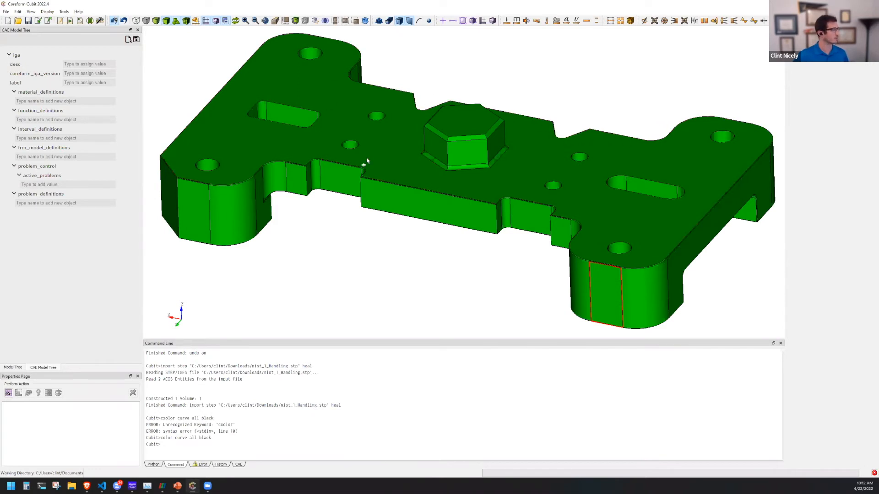
pyautogui.moveTo(435, 267); pyautogui.dragTo(272, 180)
pyautogui.moveTo(394, 257); pyautogui.dragTo(471, 188)
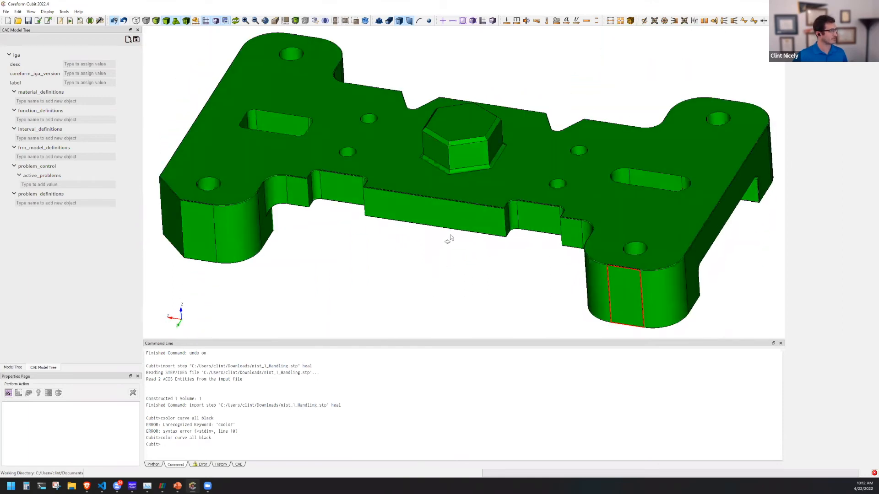
pyautogui.click(496, 157)
pyautogui.moveTo(451, 224); pyautogui.dragTo(467, 158)
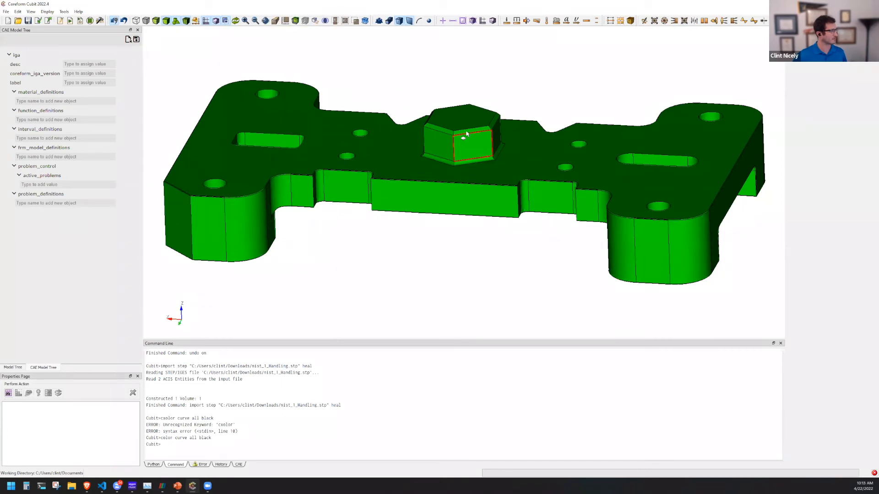
# Inspect the hexagonal boss's side, top and chamfer surfaces, and view the part from above.
pyautogui.click(466, 131)
pyautogui.click(466, 130)
pyautogui.moveTo(475, 166); pyautogui.dragTo(476, 197)
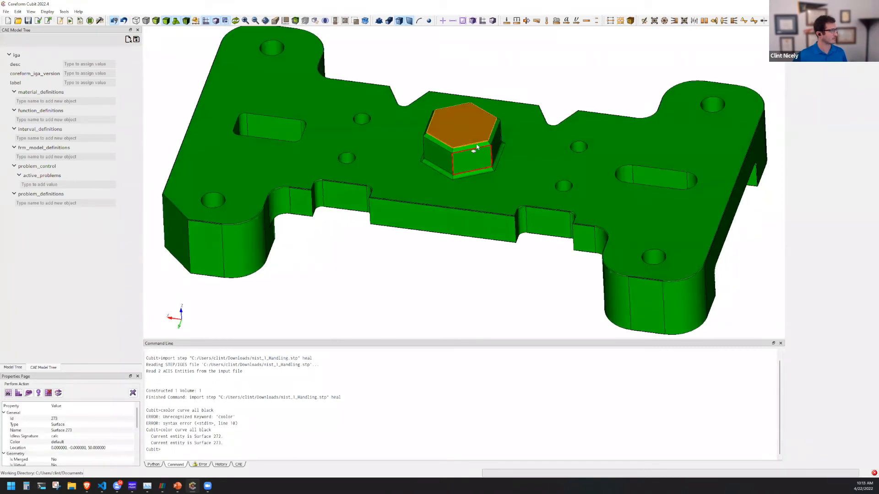
pyautogui.scroll(3, 476, 146)
pyautogui.click(475, 123)
pyautogui.scroll(-1, 459, 164)
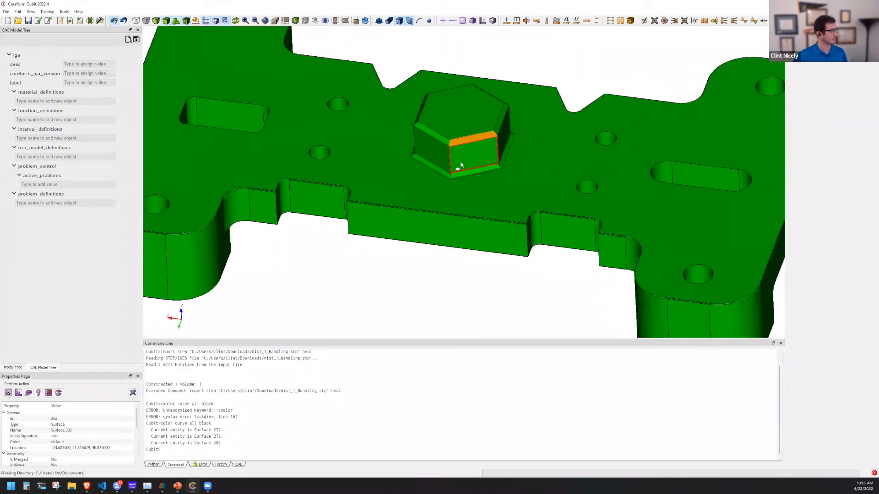
pyautogui.scroll(-3, 462, 165)
pyautogui.moveTo(444, 235); pyautogui.dragTo(494, 231)
pyautogui.moveTo(468, 192); pyautogui.dragTo(459, 253)
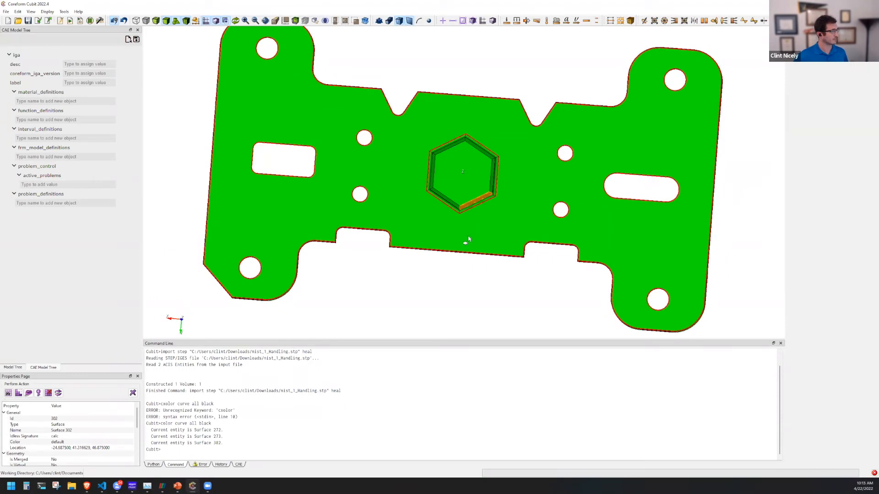
pyautogui.moveTo(453, 265); pyautogui.dragTo(434, 222)
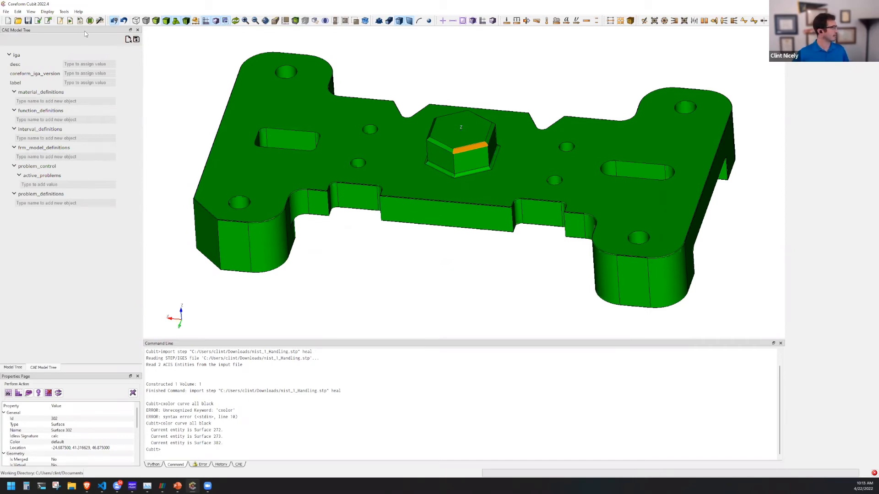
# Look at the standard model tree and the list of available windows, and return to the CAE model tree.
pyautogui.click(15, 368)
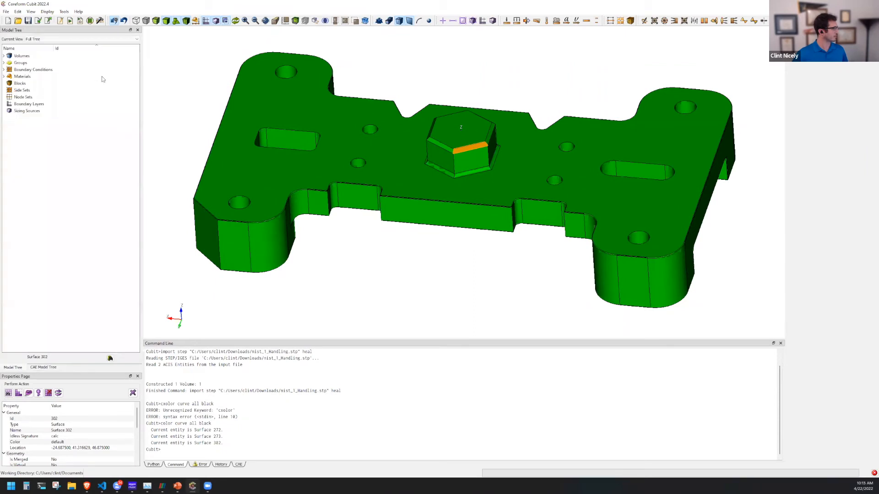
pyautogui.click(31, 12)
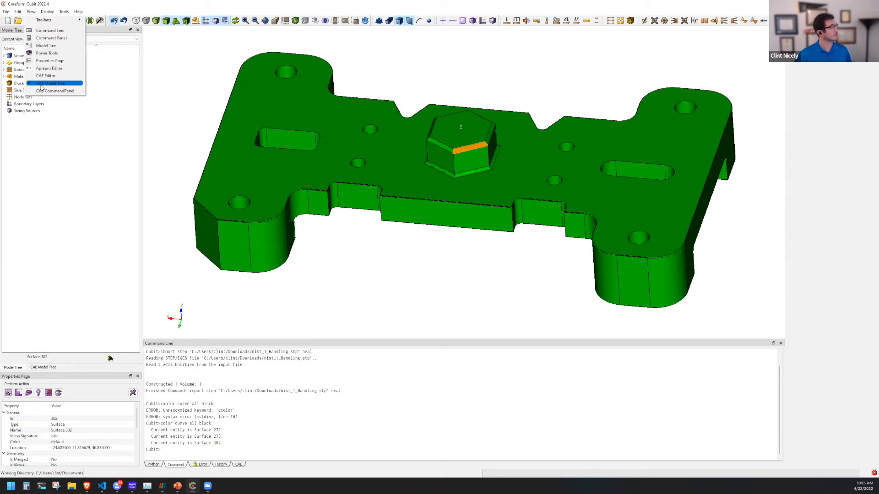
pyautogui.click(85, 149)
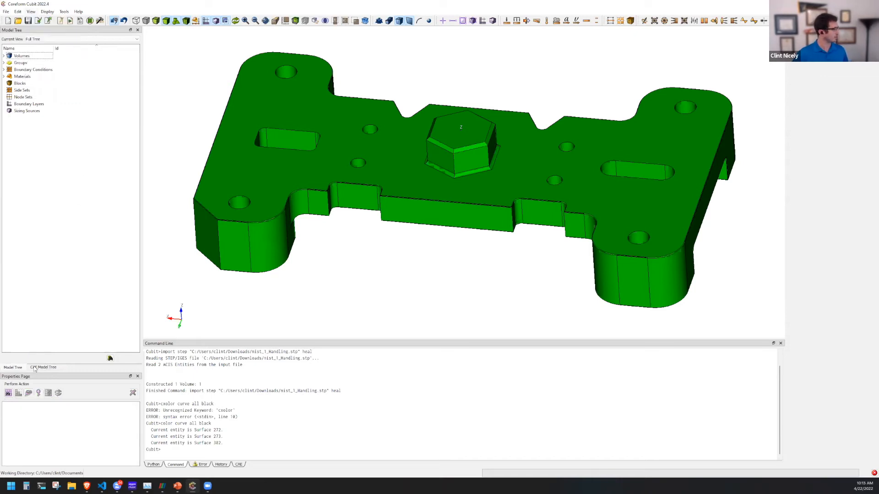
pyautogui.click(50, 368)
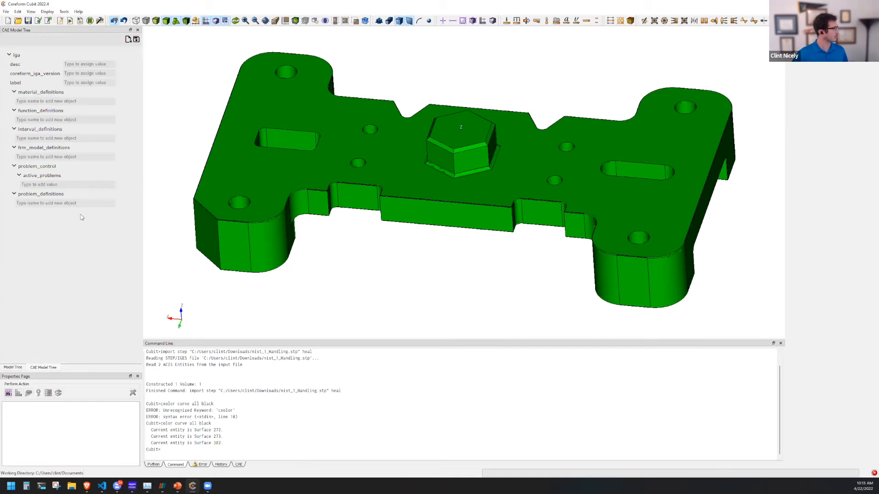
# Fill in the iga header with description NIST Component, Coreform IGA version 2022.4 and label NIST.
pyautogui.moveTo(76, 92)
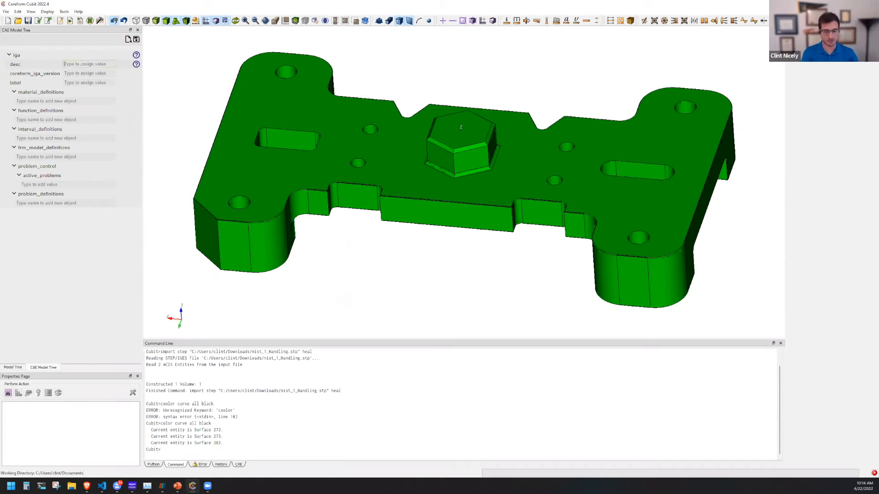
pyautogui.write('NIST Component')
pyautogui.click(83, 73)
pyautogui.write('2022.4')
pyautogui.click(77, 83)
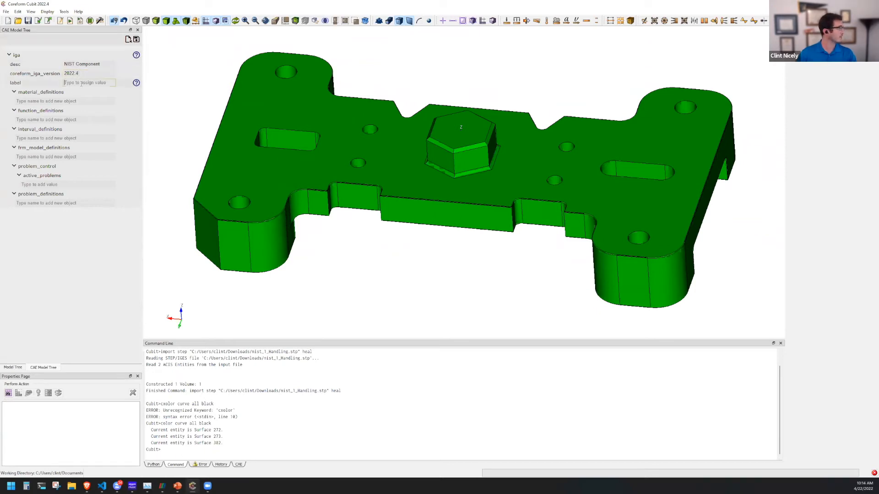
pyautogui.write('NIST')
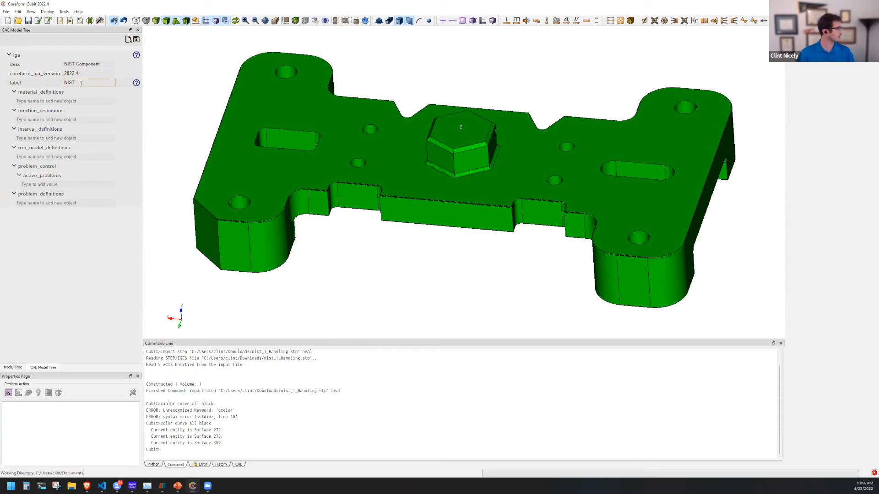
# Add a material definition named Steel with an elastic Young's modulus of 29e6 and Poisson's ratio of 0.28.
pyautogui.click(63, 101)
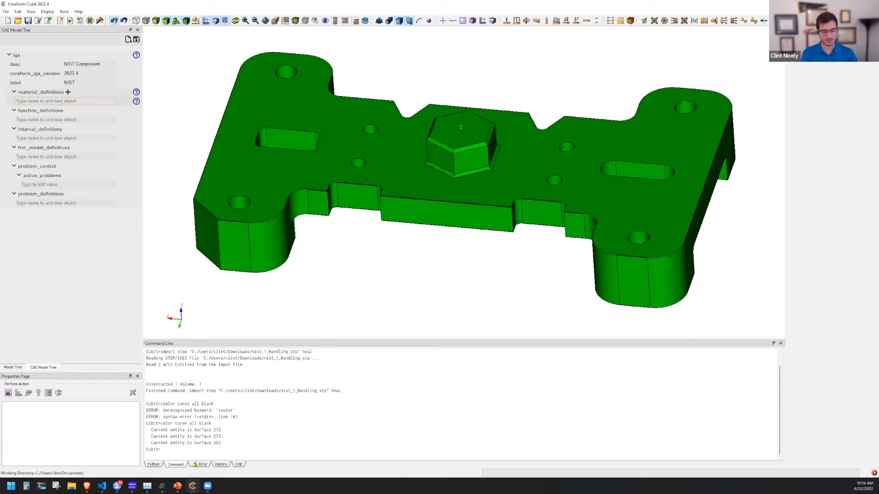
pyautogui.write('Steel')
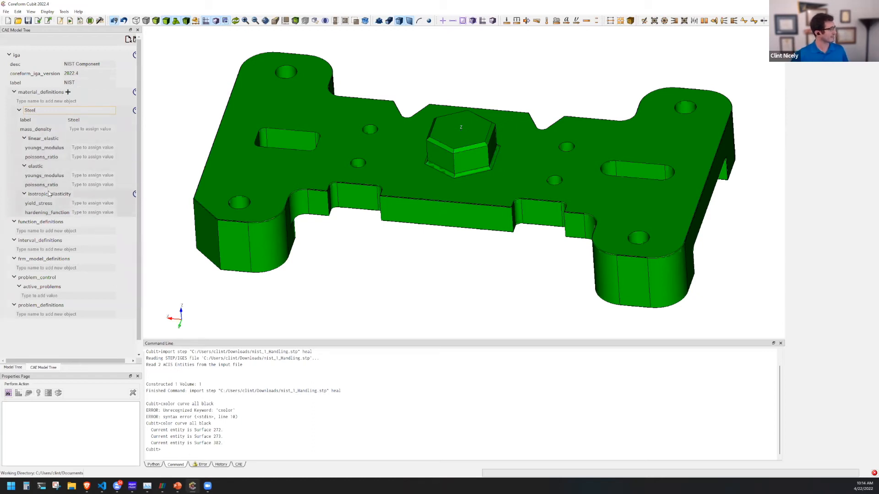
pyautogui.click(80, 175)
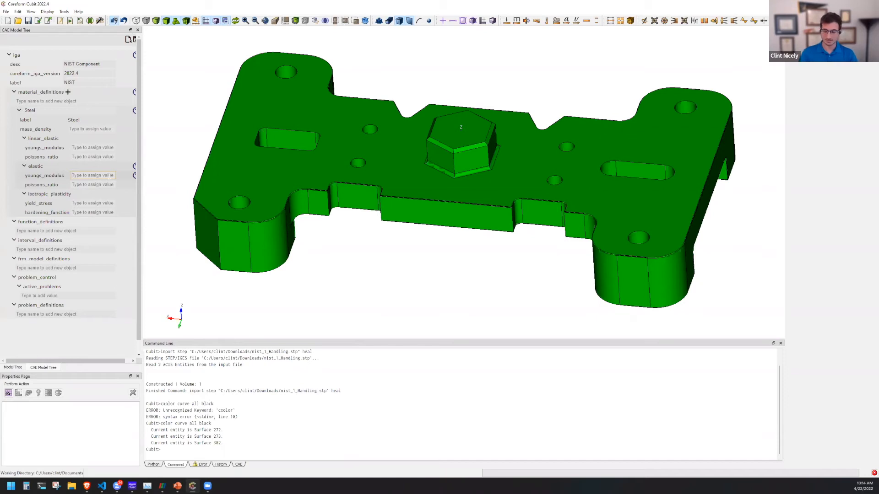
pyautogui.write('29e6')
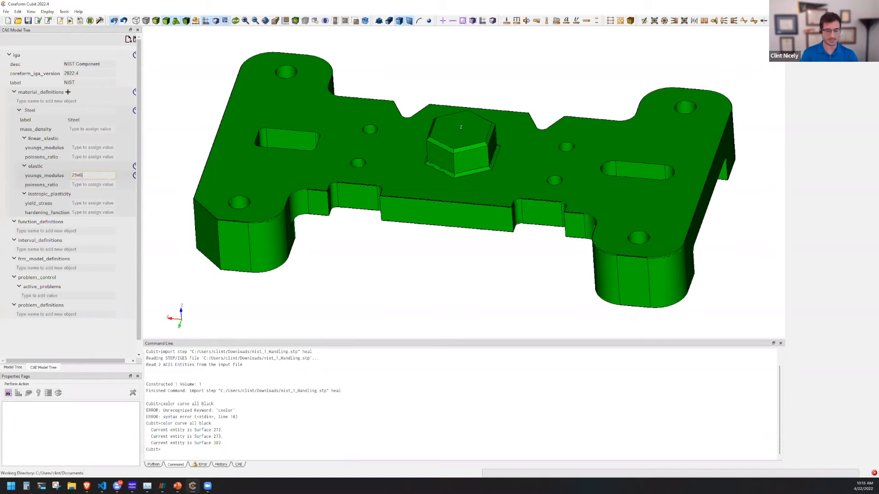
pyautogui.press('Tab')
pyautogui.write('0.')
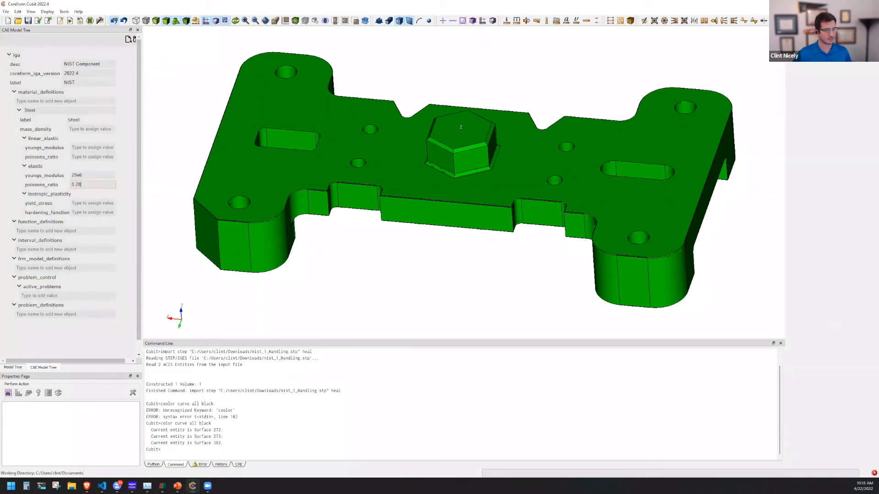
# Switch to the slide show and play the video on the Model Tree demonstration slide.
pyautogui.hotkey('alt', 'Tab')
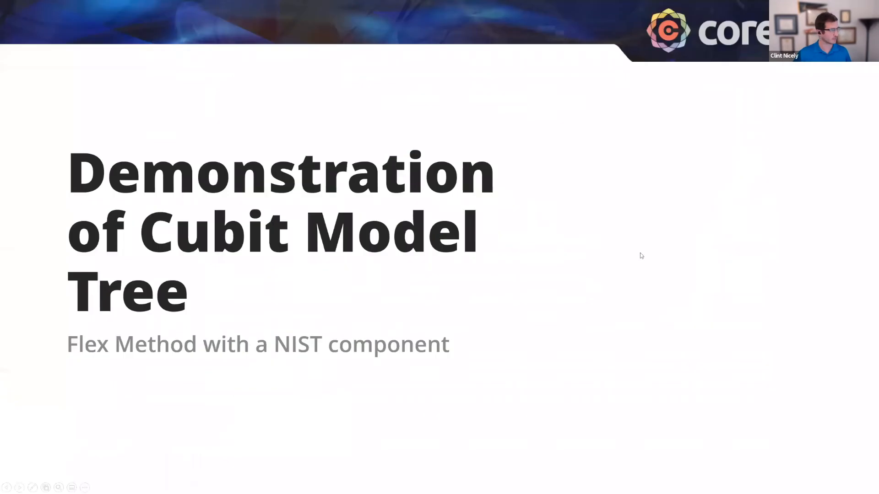
pyautogui.click(631, 263)
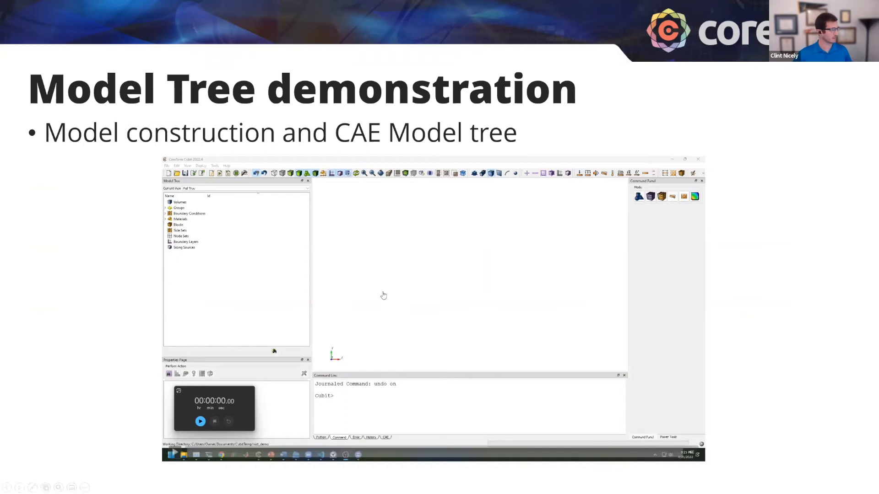
pyautogui.click(174, 455)
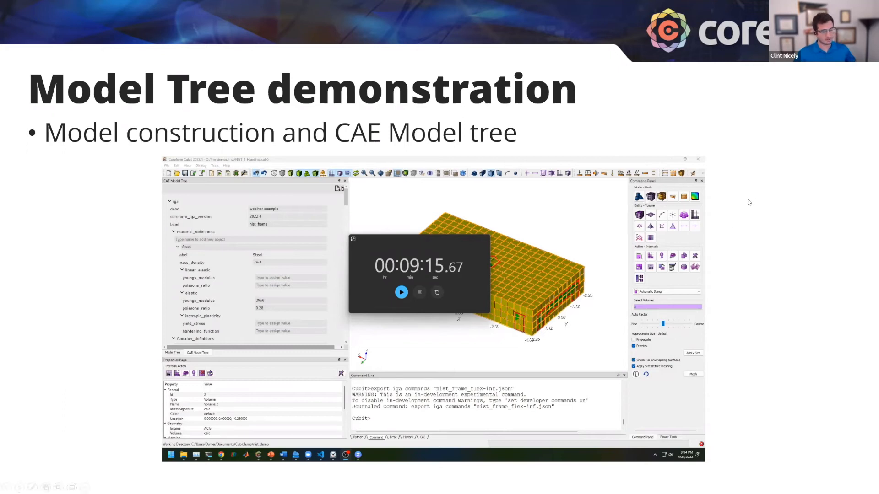
# Switch to Visual Studio Code and review the header and Steel material definition in NIST_updated.json5.
pyautogui.hotkey('alt', 'Tab')
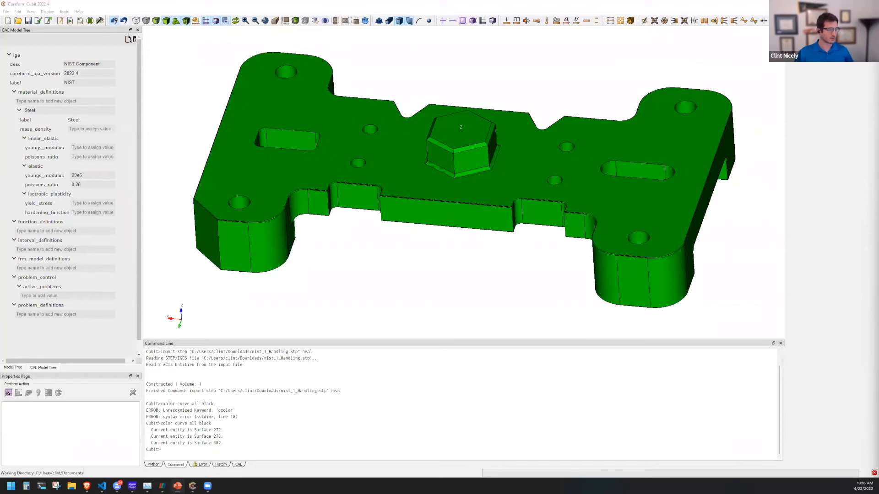
pyautogui.hotkey('alt', 'Tab')
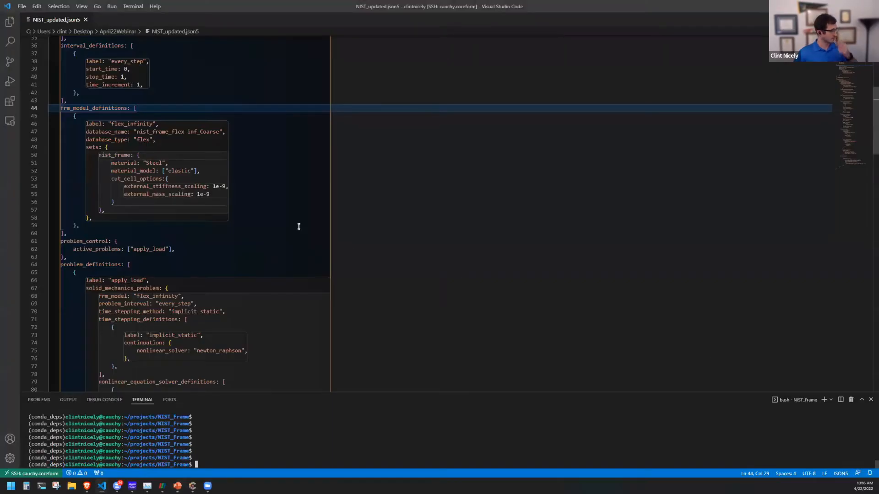
pyautogui.scroll(10, 299, 227)
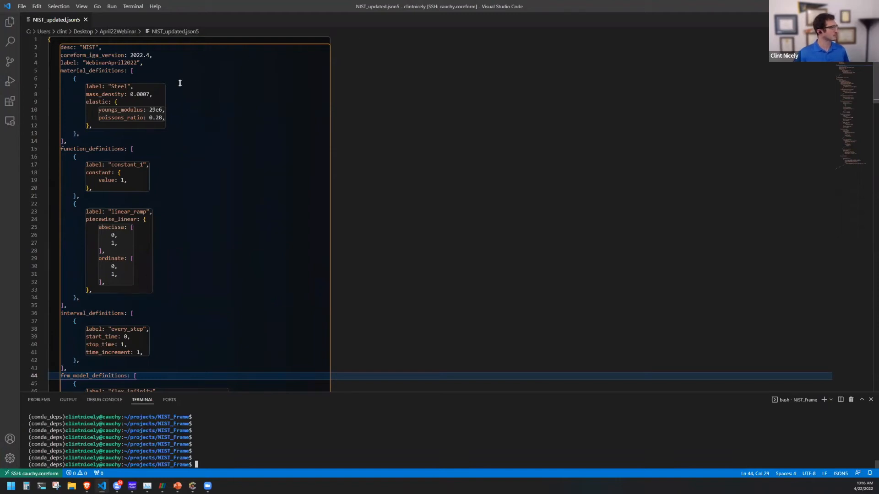
pyautogui.doubleClick(88, 48)
pyautogui.moveTo(134, 55); pyautogui.dragTo(86, 62)
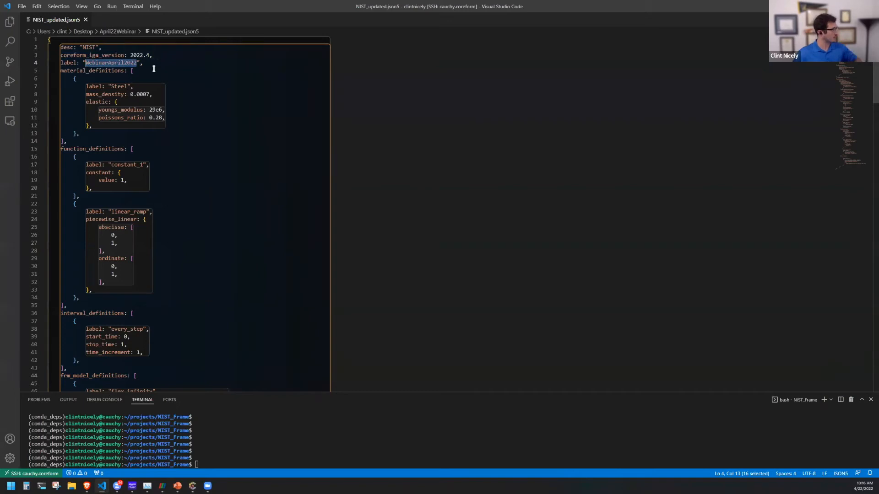
pyautogui.moveTo(119, 95); pyautogui.dragTo(205, 115)
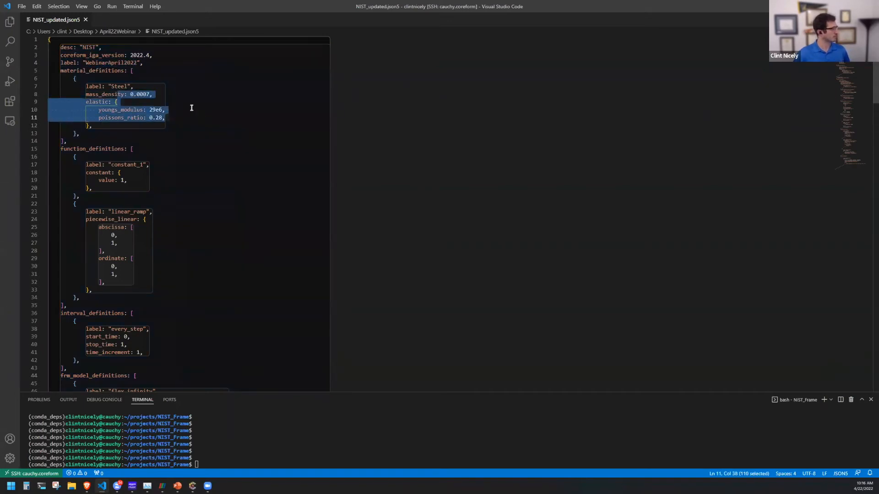
pyautogui.click(191, 107)
# Review the function definitions in NIST_updated.json5, highlighting the constant_1 entry and reading on to linear_ramp.
pyautogui.scroll(-1, 192, 108)
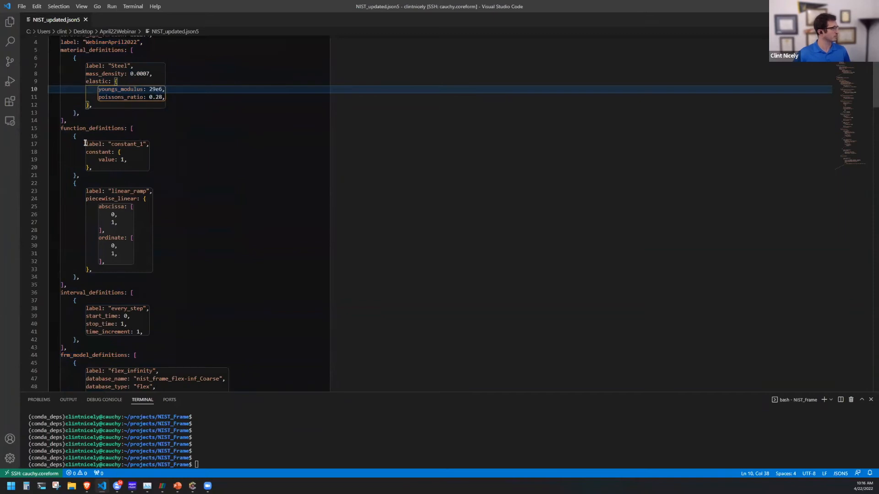
pyautogui.moveTo(84, 144); pyautogui.dragTo(186, 159)
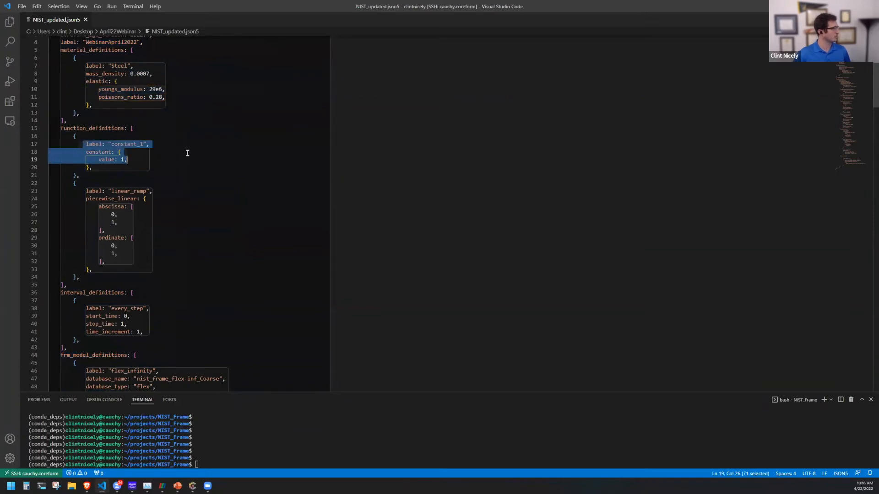
pyautogui.click(187, 152)
pyautogui.scroll(-3, 188, 152)
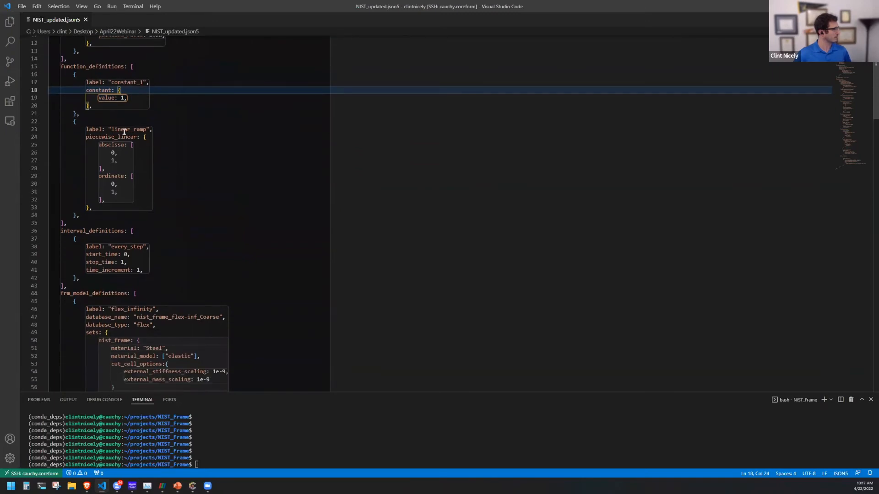
pyautogui.scroll(-3, 186, 182)
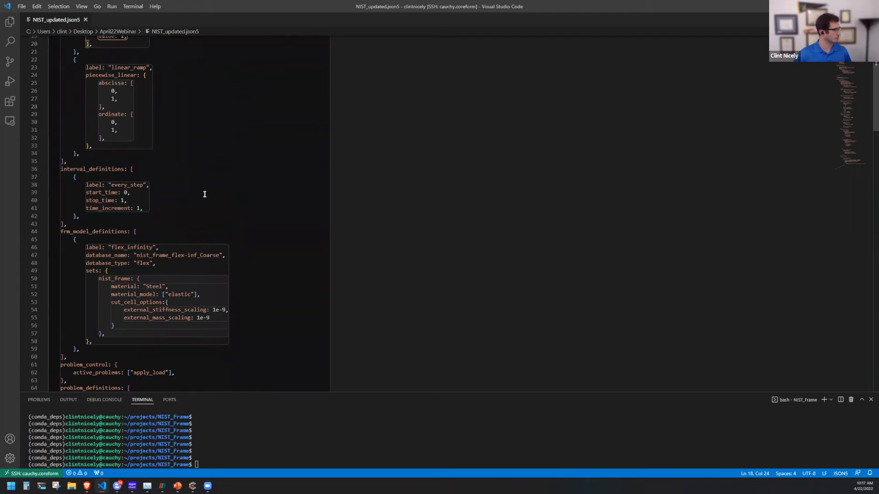
# Review the rest of the input file, from the interval and frm model definitions through solvers, boundary conditions, loads and outputs to the probe definitions.
pyautogui.scroll(-4, 205, 195)
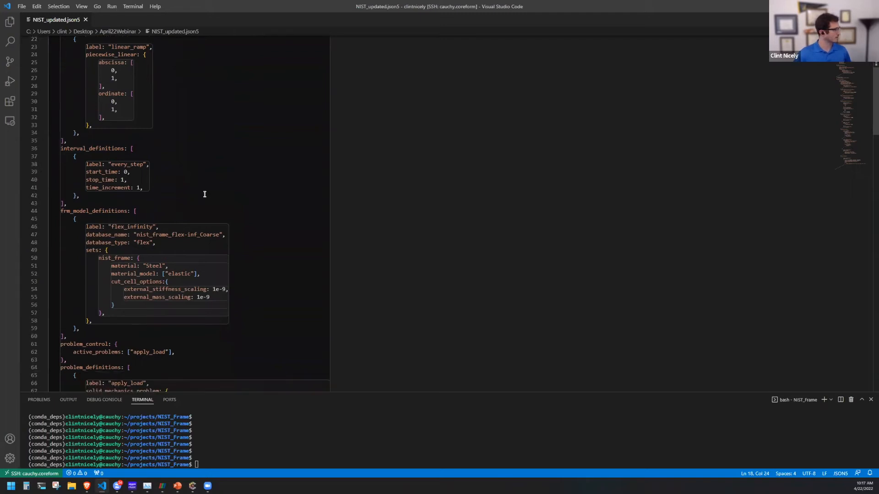
pyautogui.scroll(-4, 205, 194)
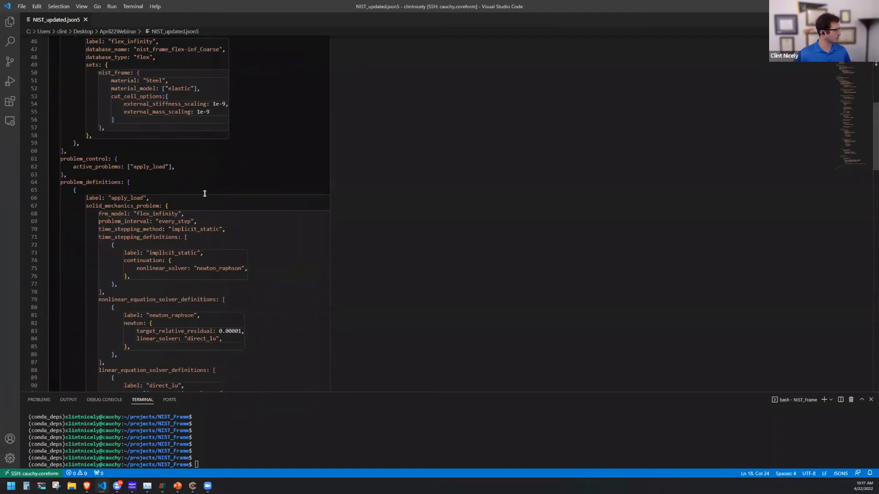
pyautogui.scroll(-3, 204, 194)
pyautogui.scroll(-4, 205, 193)
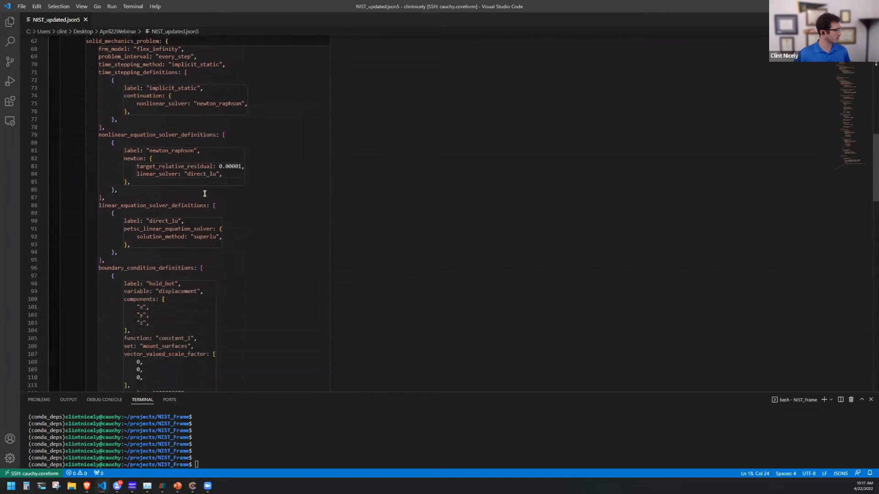
pyautogui.scroll(-7, 204, 193)
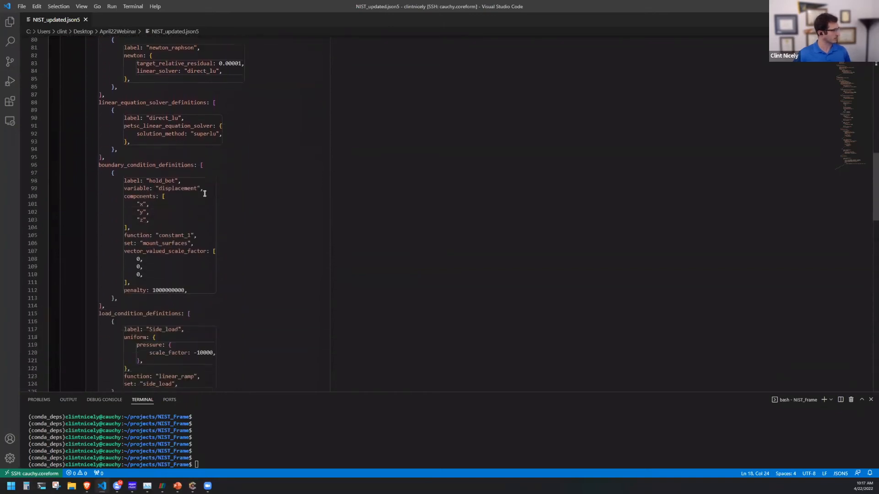
pyautogui.scroll(-11, 204, 194)
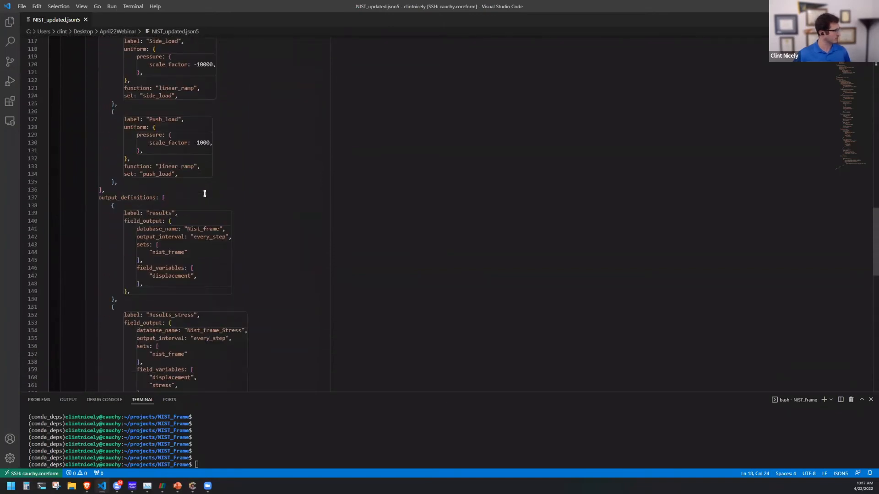
pyautogui.scroll(-8, 204, 194)
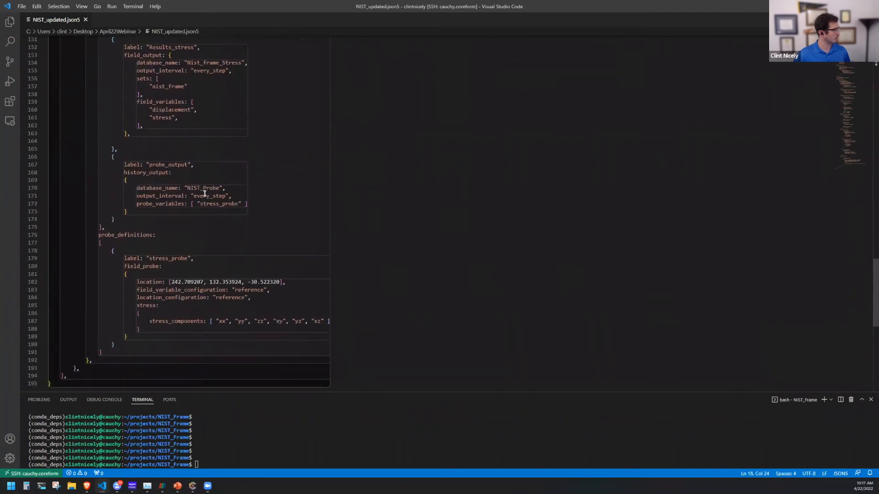
pyautogui.scroll(-1, 204, 194)
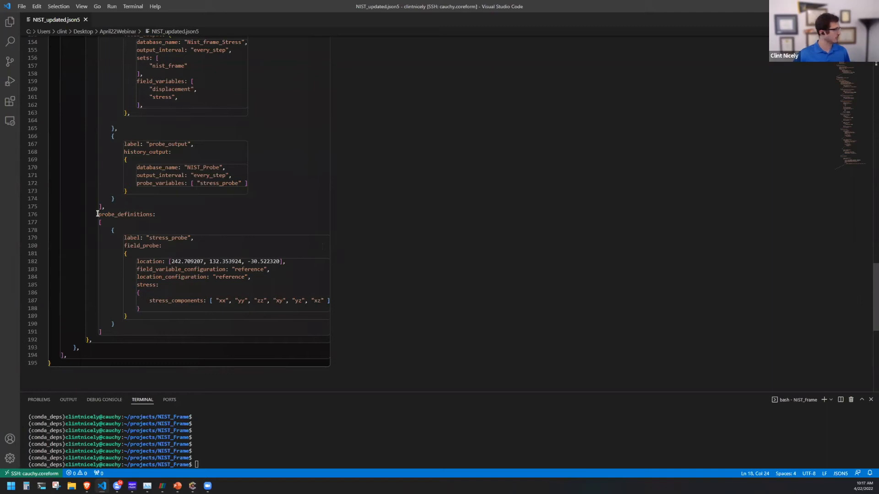
# Highlight the stress_probe definition under probe_definitions and select its location coordinates.
pyautogui.moveTo(97, 214); pyautogui.dragTo(231, 317)
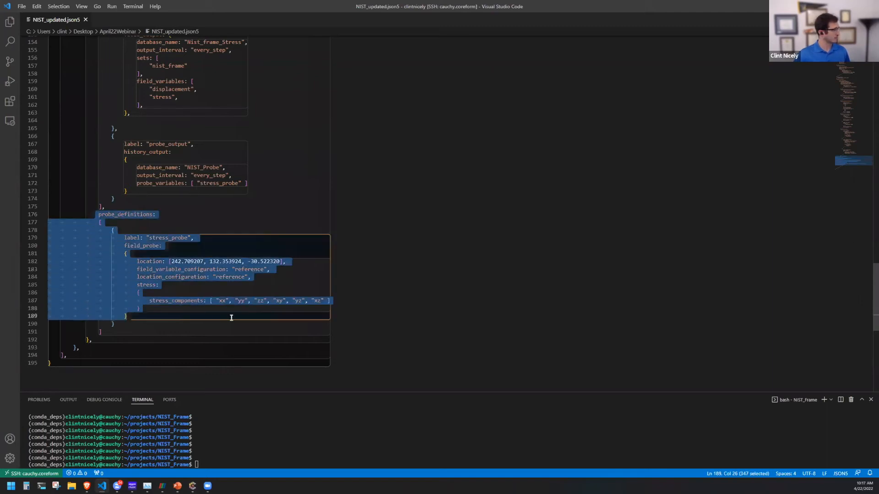
pyautogui.click(174, 262)
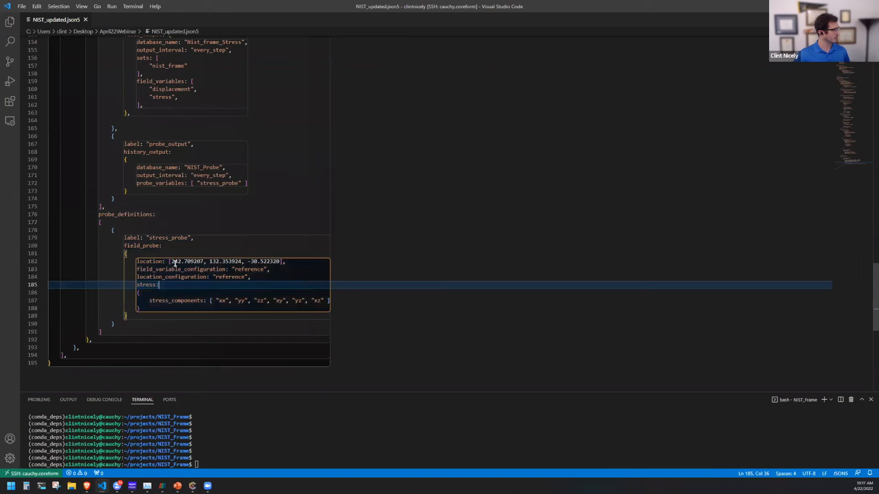
pyautogui.moveTo(174, 261); pyautogui.dragTo(280, 262)
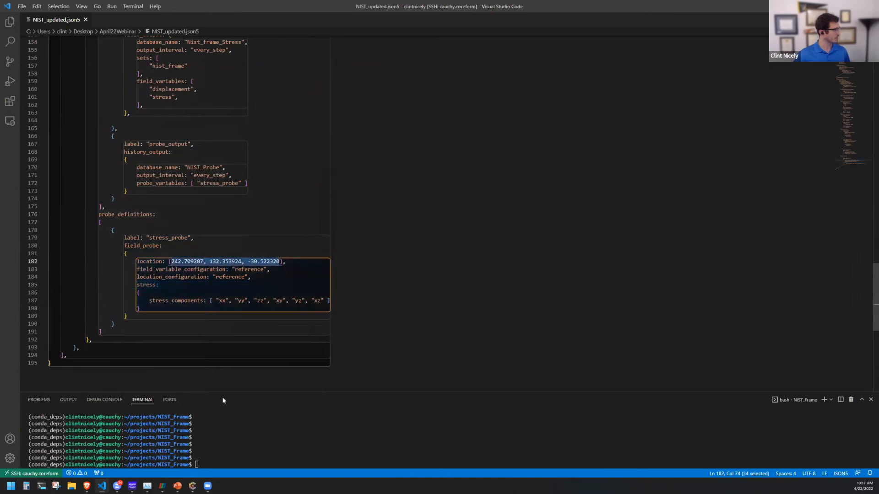
# Switch to Coreform Cubit and select the curved fillet surface beside the component's corner leg to check its location.
pyautogui.click(193, 486)
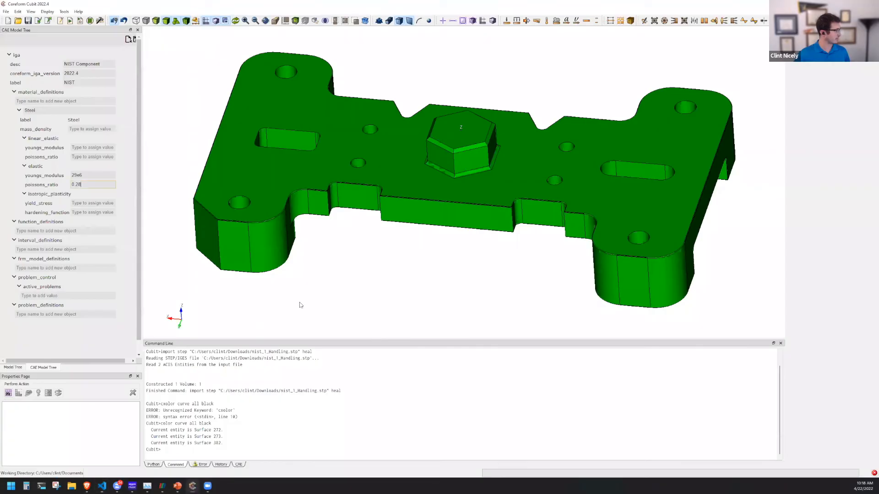
pyautogui.click(300, 206)
pyautogui.moveTo(402, 253); pyautogui.dragTo(332, 224, button='middle')
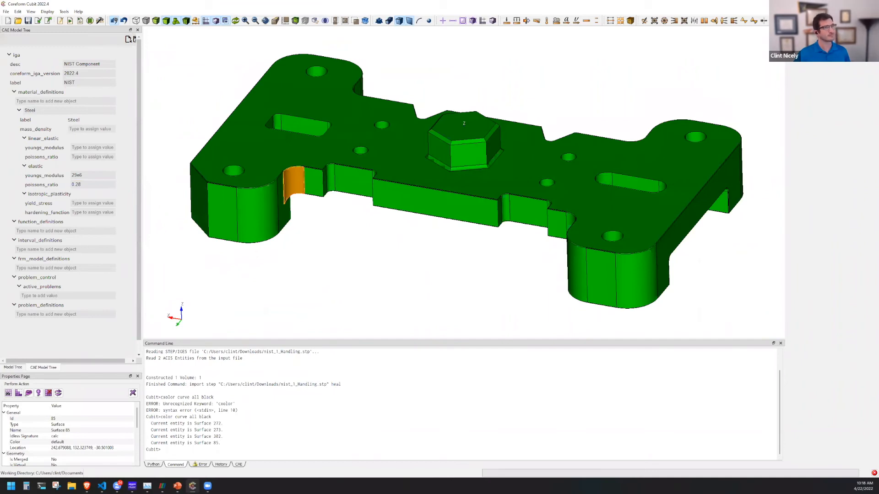
# Switch back to Visual Studio Code, run iga NIST_updated.json5 in the terminal and enlarge the terminal area to show its output.
pyautogui.hotkey('alt', 'Tab')
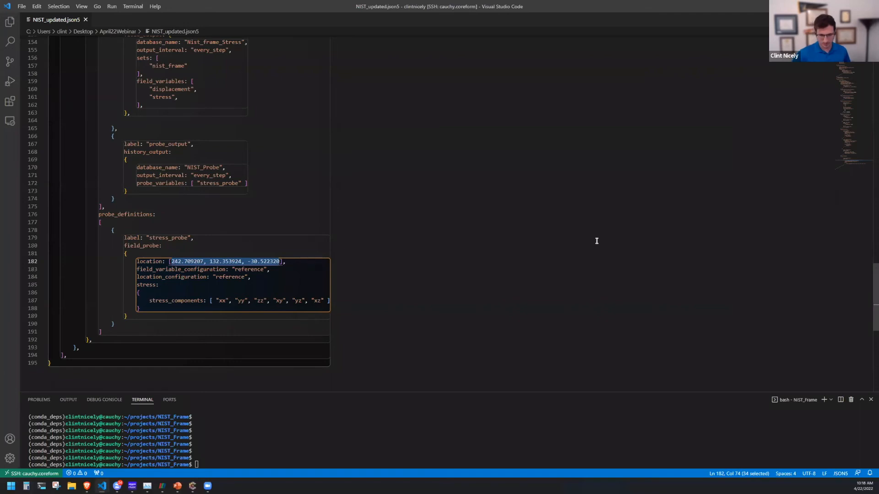
pyautogui.click(309, 446)
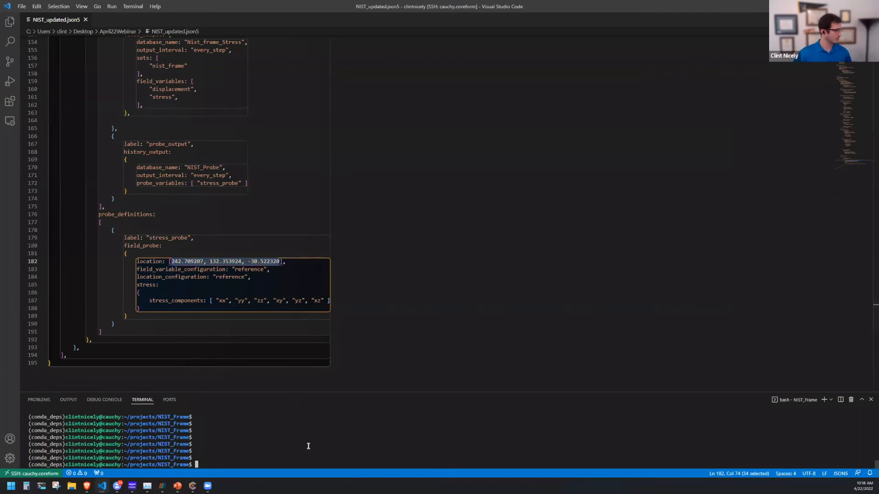
pyautogui.write('cd NIST_Frame/')
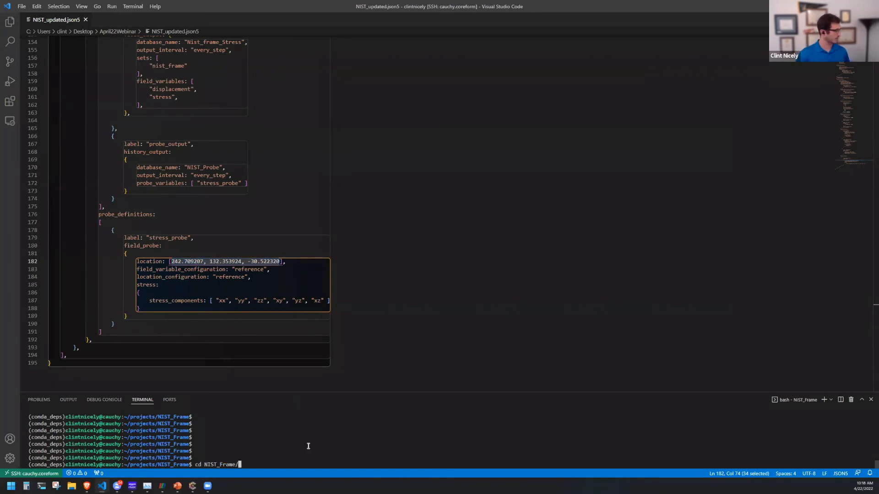
pyautogui.press('Up')
pyautogui.press('Down')
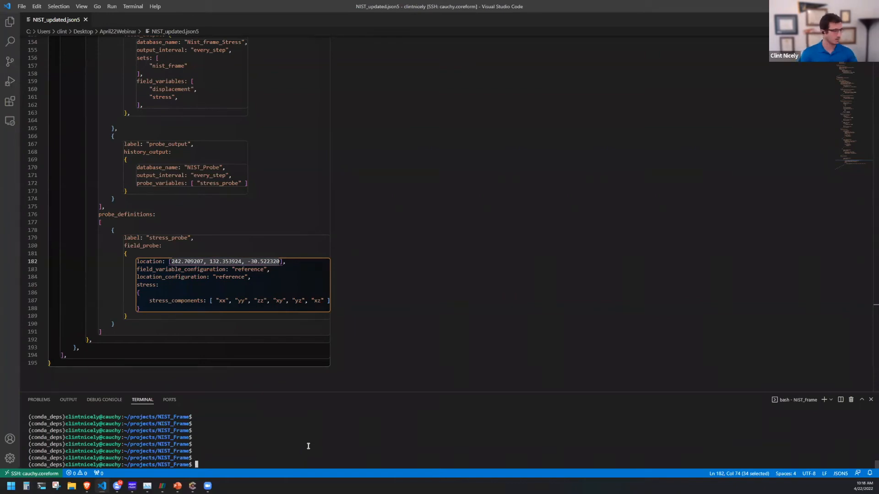
pyautogui.write('iga')
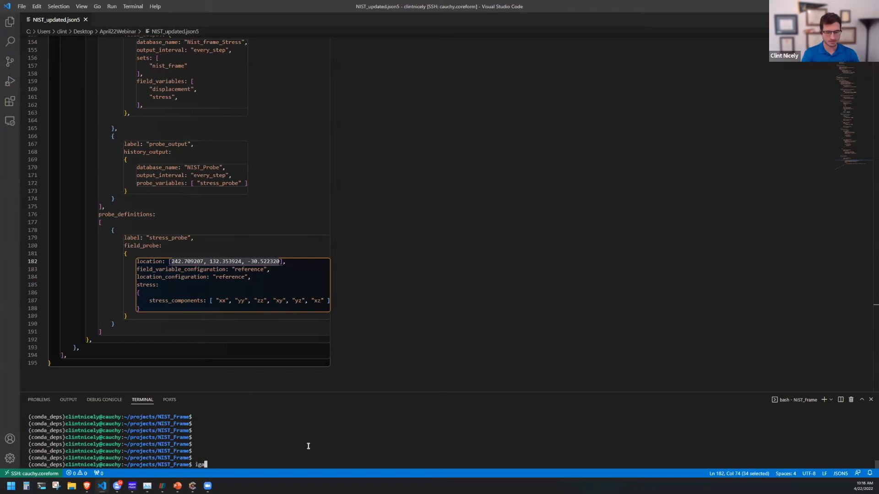
pyautogui.write(' NIS')
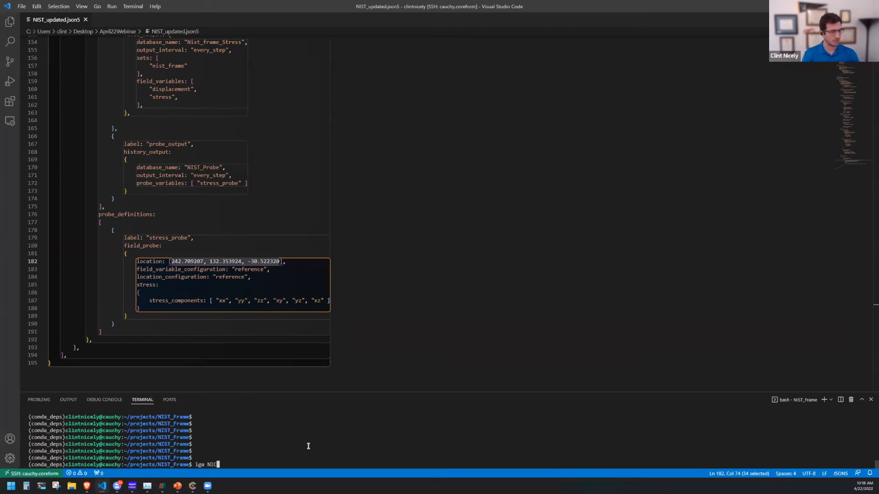
pyautogui.write('T_updat')
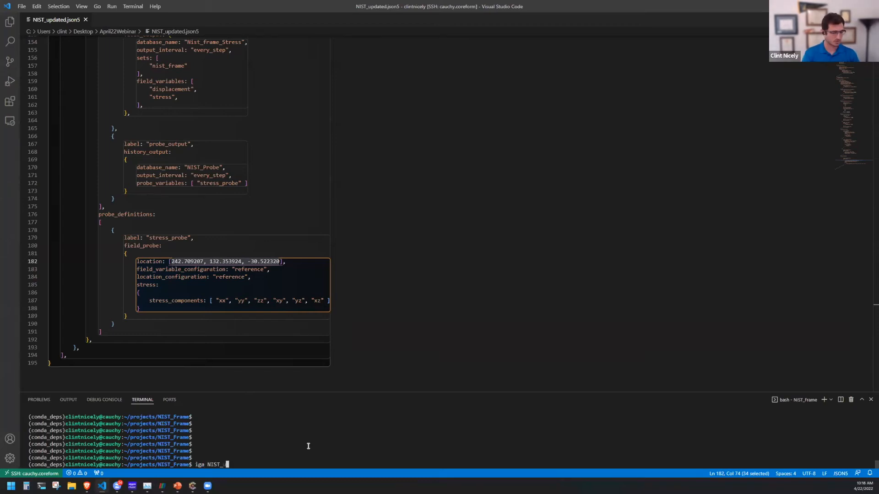
pyautogui.write('ed.json5')
pyautogui.press('Return')
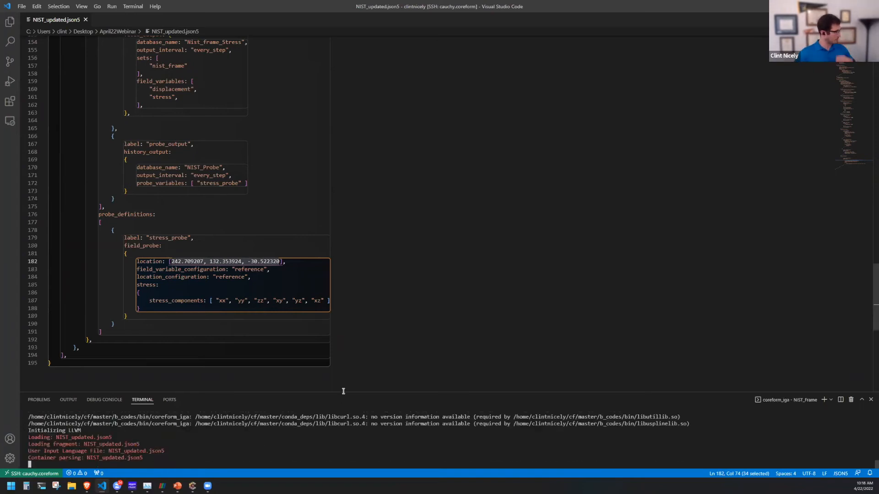
pyautogui.moveTo(344, 390); pyautogui.dragTo(359, 345)
pyautogui.moveTo(366, 393); pyautogui.dragTo(366, 312)
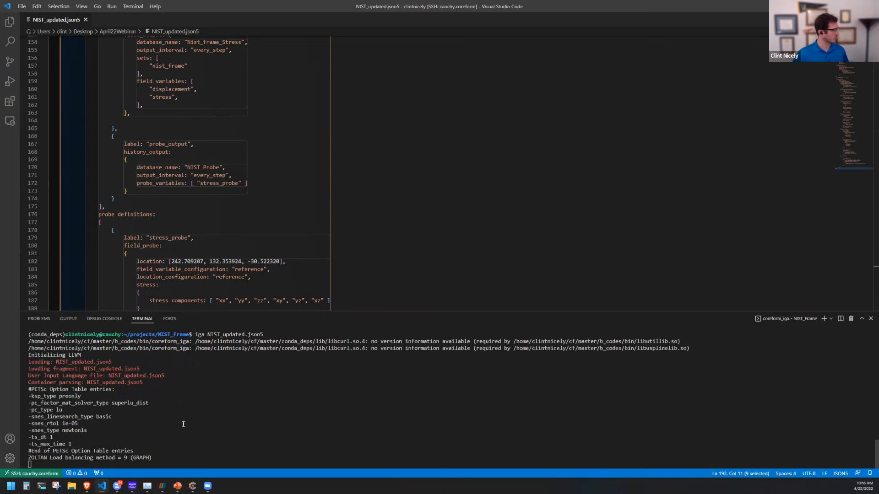
# Switch to ParaView and examine the displacement magnitude results on the NIST component.
pyautogui.moveTo(163, 486)
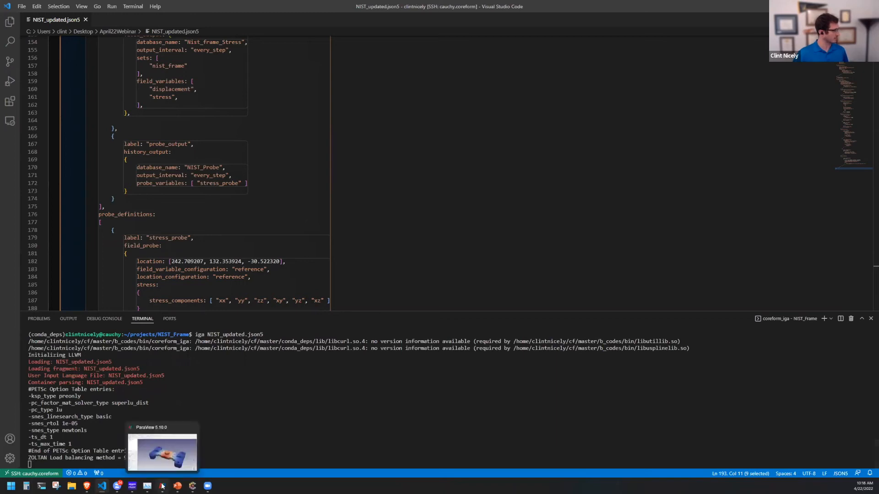
pyautogui.click(163, 458)
pyautogui.moveTo(468, 334)
pyautogui.mouseDown()
pyautogui.moveTo(462, 315)
pyautogui.moveTo(456, 326)
pyautogui.moveTo(474, 331)
pyautogui.mouseUp()
pyautogui.moveTo(543, 346); pyautogui.dragTo(537, 348)
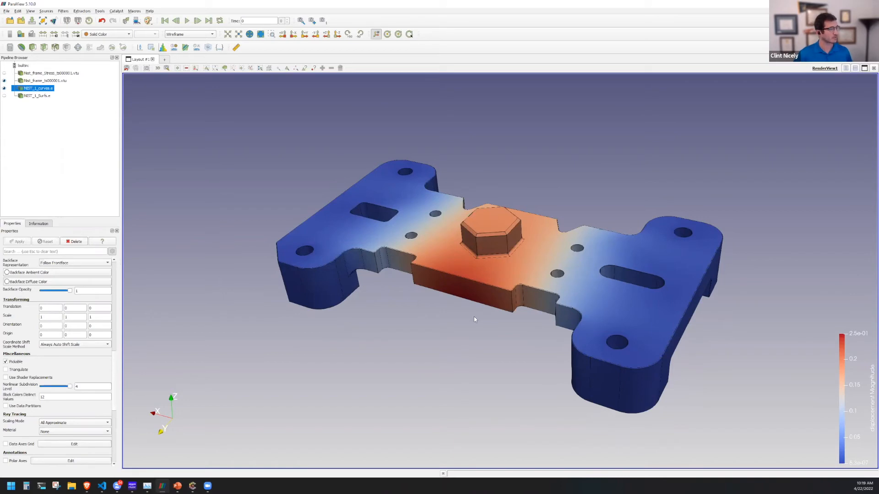
pyautogui.moveTo(473, 317); pyautogui.dragTo(486, 241)
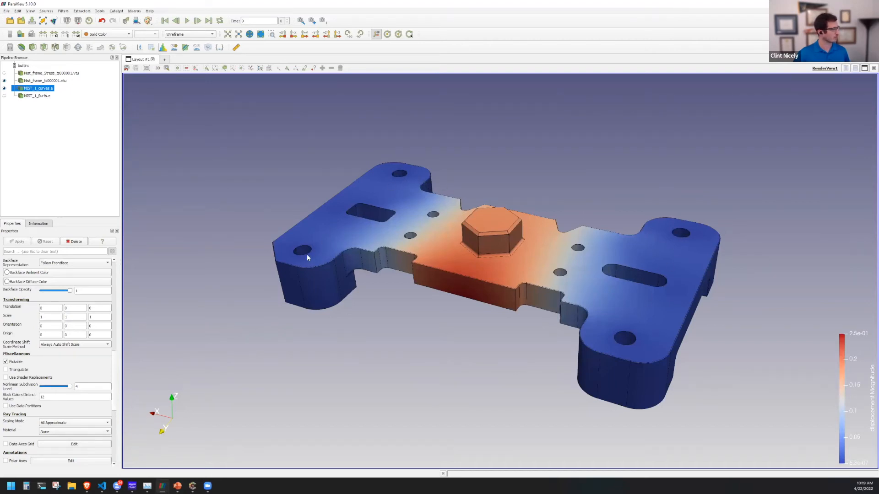
# Hide the curves and displacement results, show the stress results instead, and inspect the stress concentrations at the fillets.
pyautogui.click(4, 88)
pyautogui.click(4, 81)
pyautogui.click(4, 72)
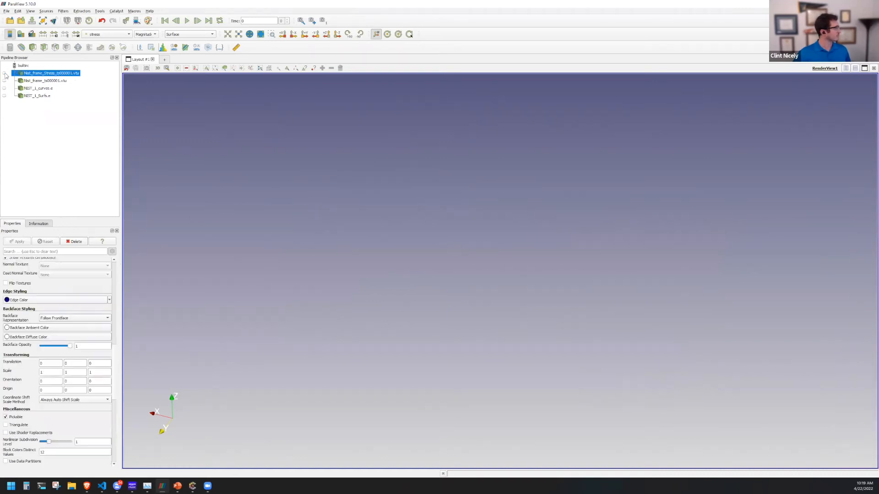
pyautogui.scroll(5, 486, 329)
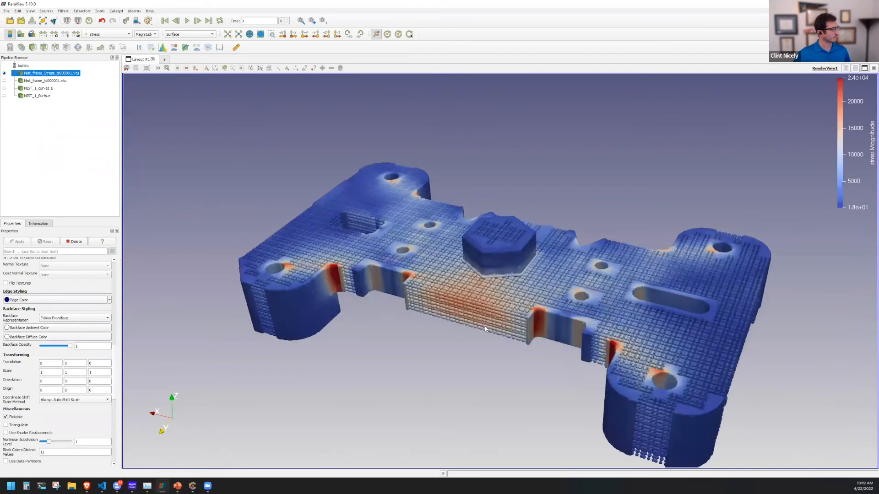
pyautogui.moveTo(486, 336); pyautogui.dragTo(487, 290, button='middle')
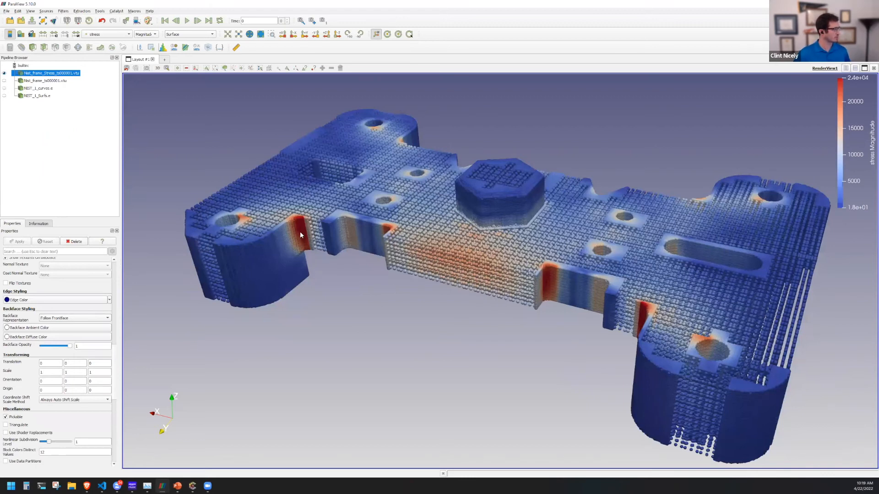
pyautogui.moveTo(304, 235); pyautogui.dragTo(300, 236)
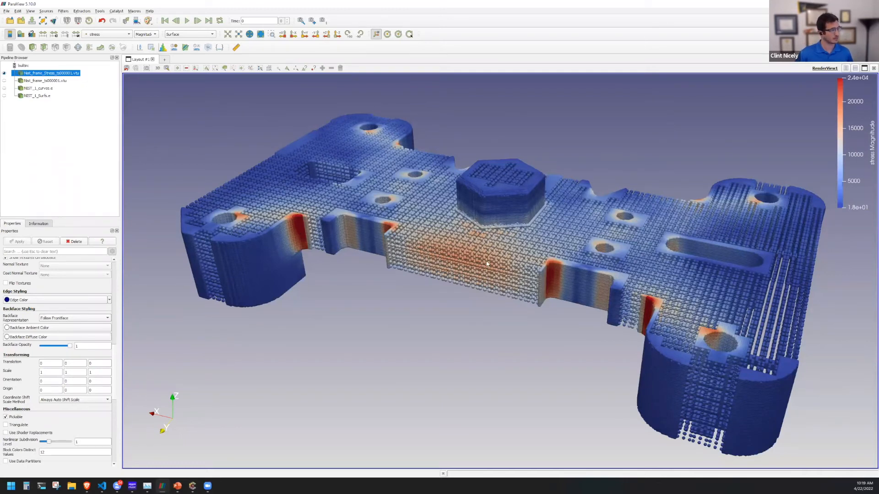
pyautogui.moveTo(528, 255); pyautogui.dragTo(667, 261)
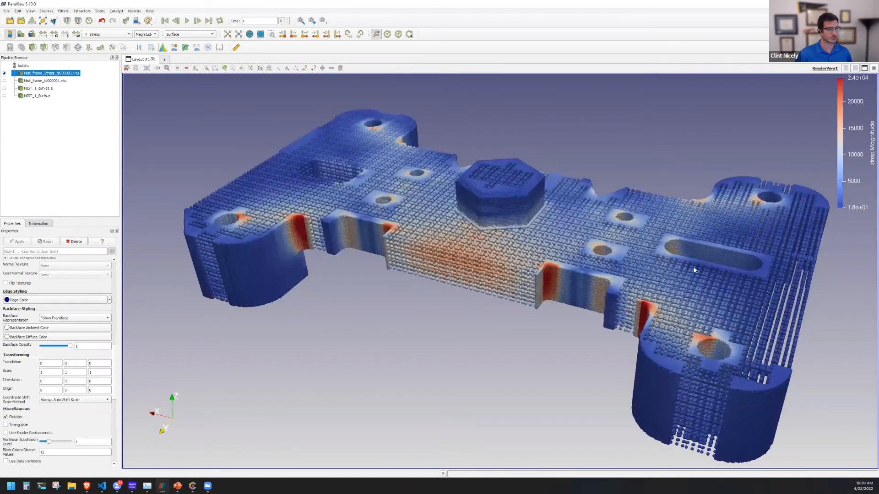
# Switch to the slide show at the Probe Output slide.
pyautogui.hotkey('alt', 'Tab')
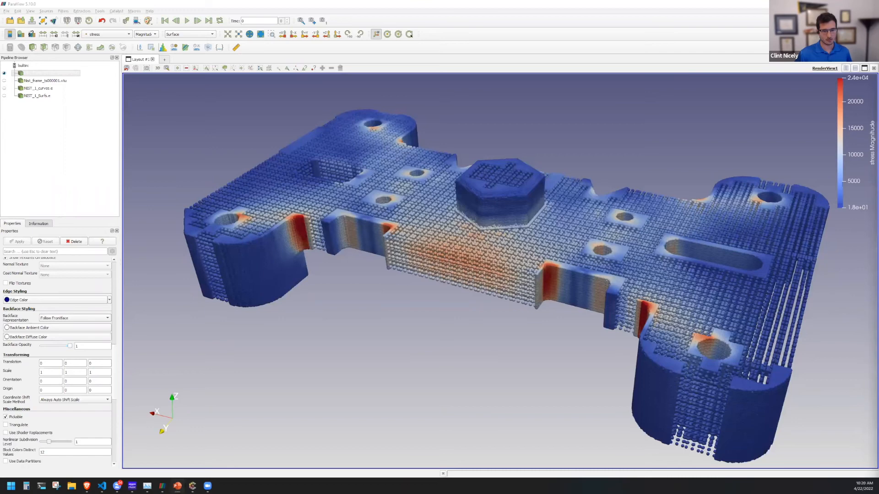
pyautogui.hotkey('alt', 'Tab')
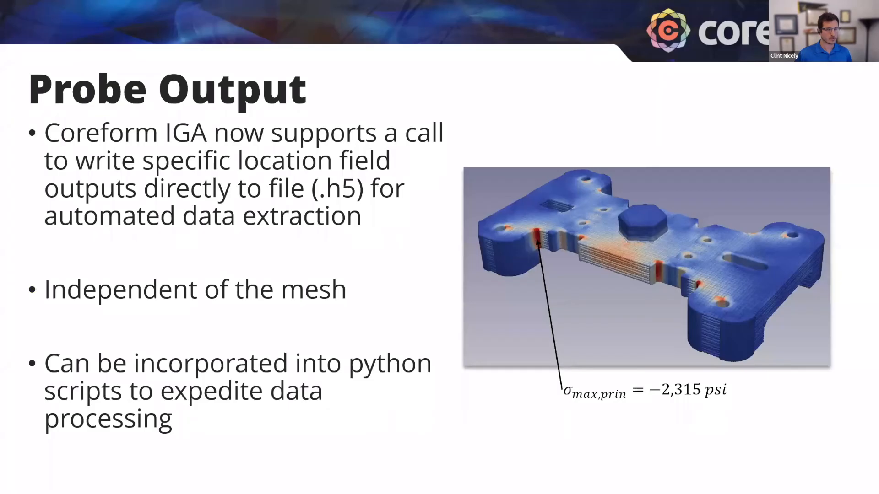